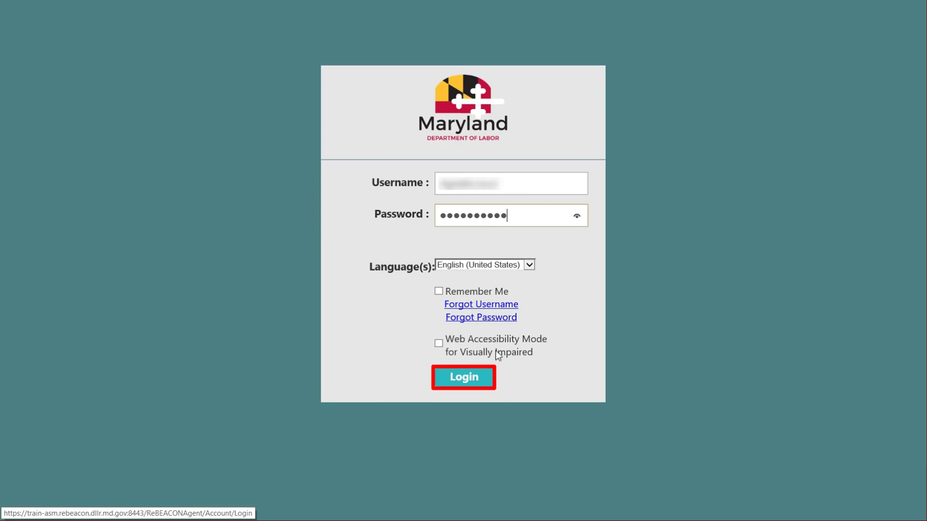
Log in, go to Payments, start Make Payments, and pick Manually Allocate Payments.
{"action": "left_click", "coordinate": [464, 376]}
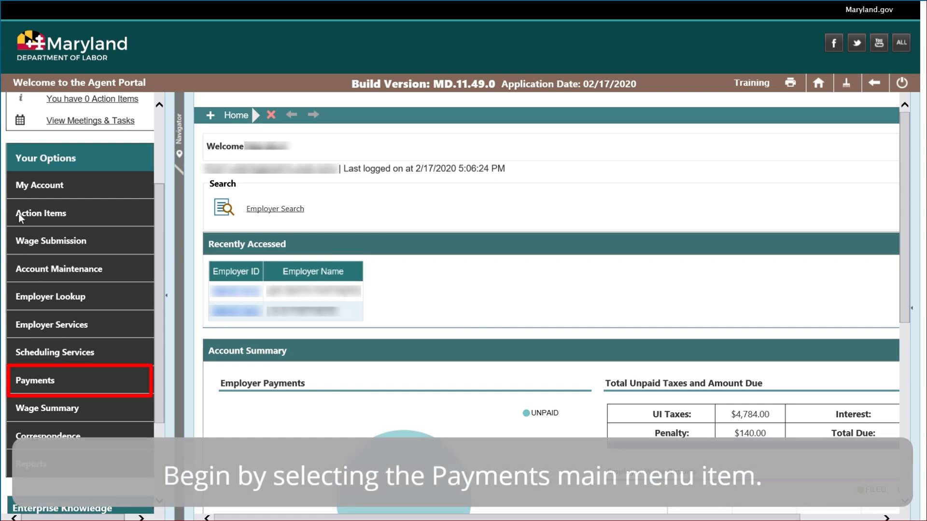
{"action": "left_click", "coordinate": [89, 380]}
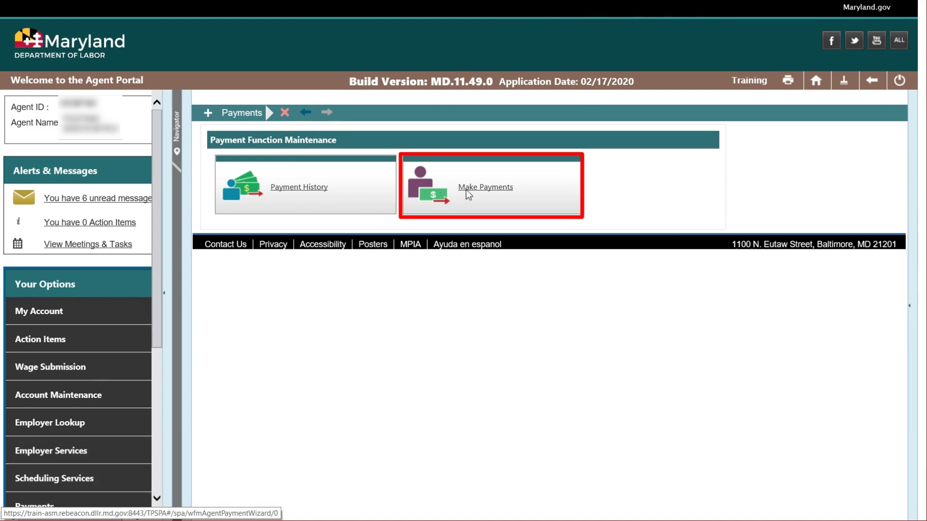
{"action": "left_click", "coordinate": [480, 192]}
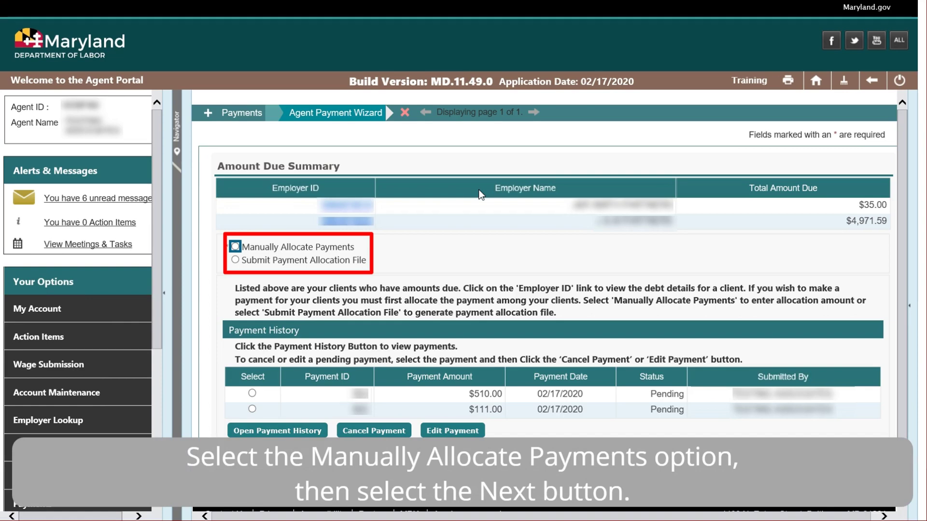
{"action": "left_click", "coordinate": [235, 246]}
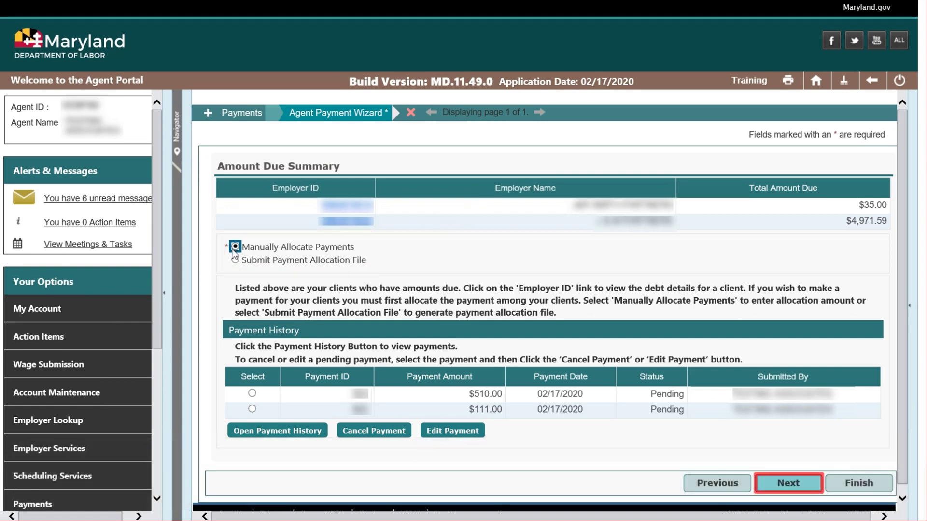
Apply 10 and 1000 to the two employers and set the payment method to ACH Debit.
{"action": "left_click", "coordinate": [779, 484]}
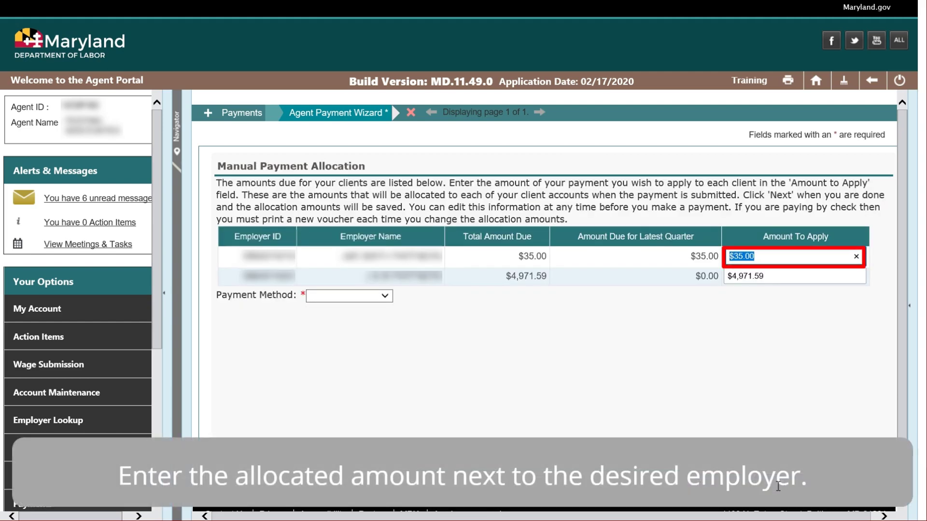
{"action": "type", "text": "10"}
{"action": "key", "text": "Tab"}
{"action": "type", "text": "1000"}
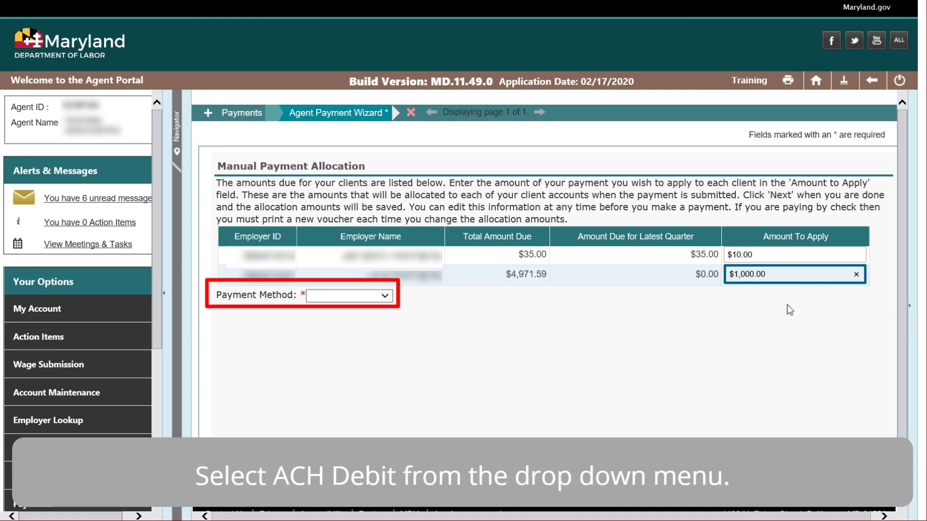
{"action": "left_click", "coordinate": [385, 295]}
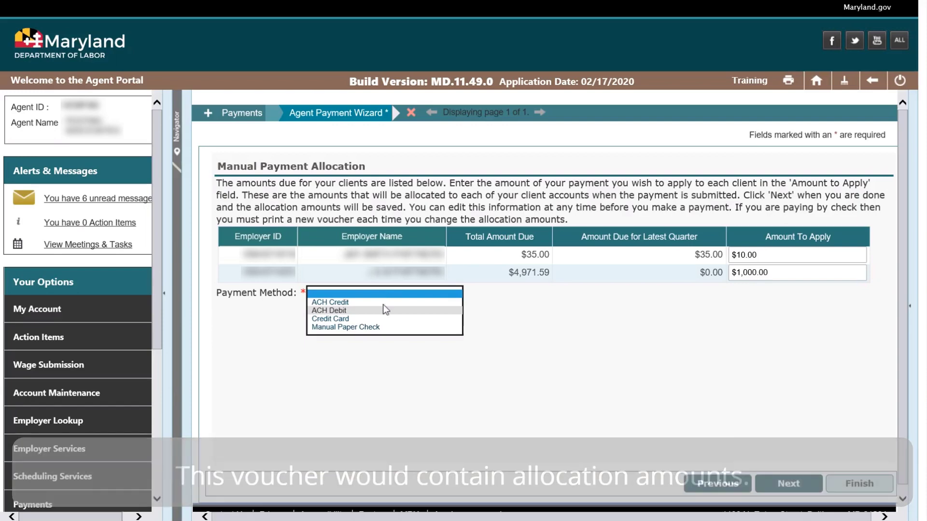
{"action": "left_click", "coordinate": [383, 309]}
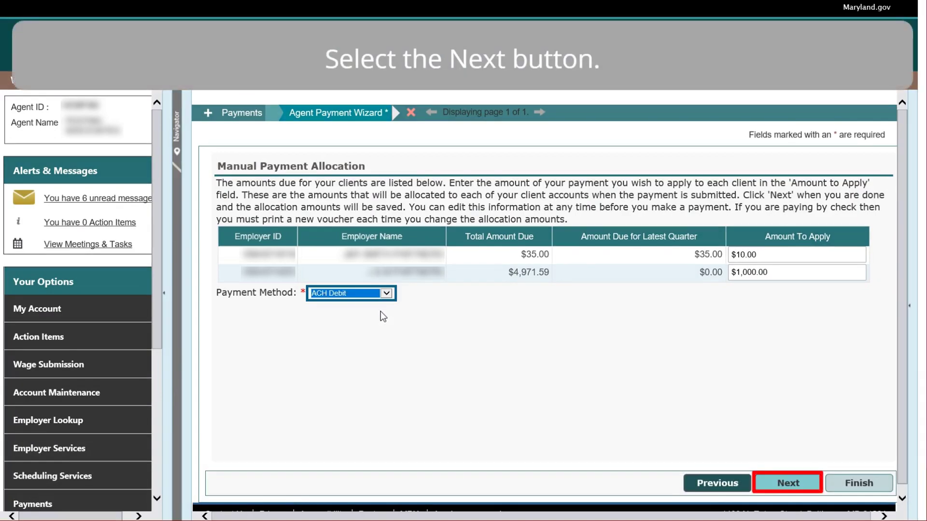
{"action": "left_click", "coordinate": [784, 482]}
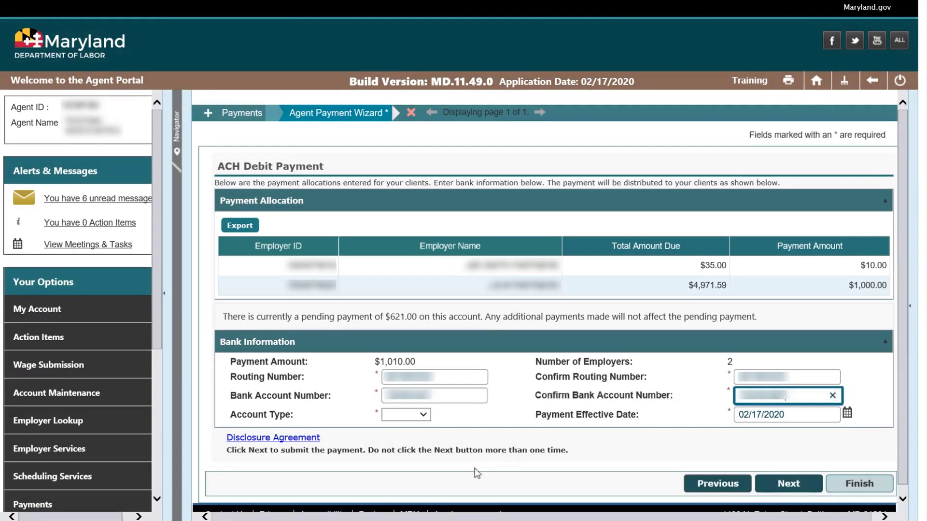
Set Account Type to Checking and tick the Disclosure Agreement confirmation checkbox.
{"action": "left_click", "coordinate": [425, 414]}
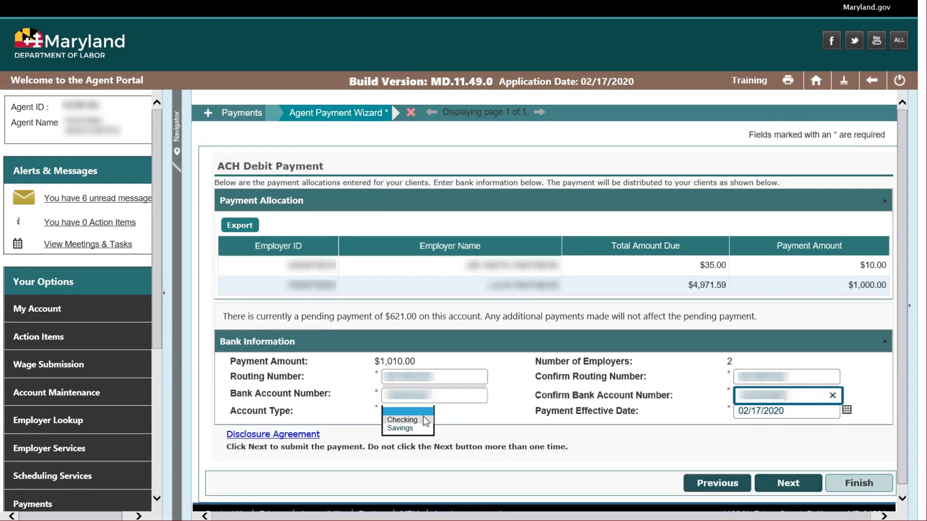
{"action": "left_click", "coordinate": [425, 420]}
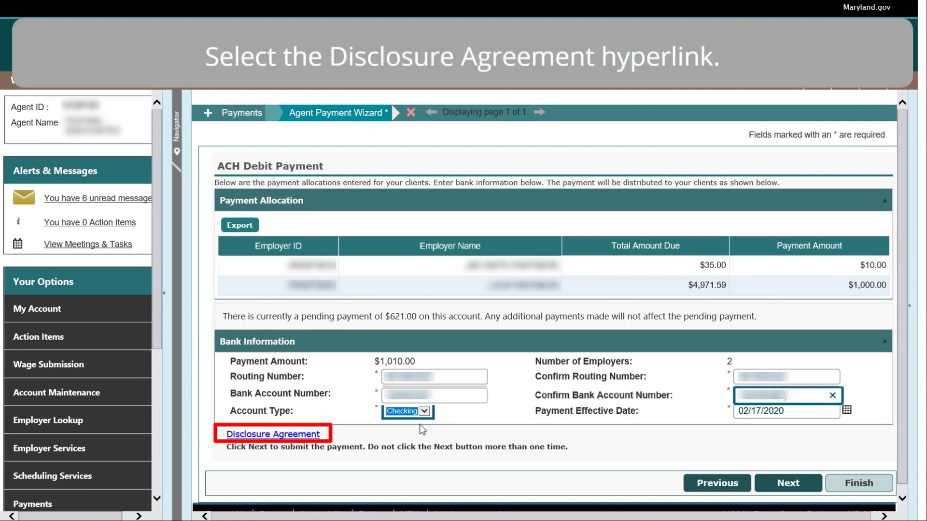
{"action": "left_click", "coordinate": [306, 436]}
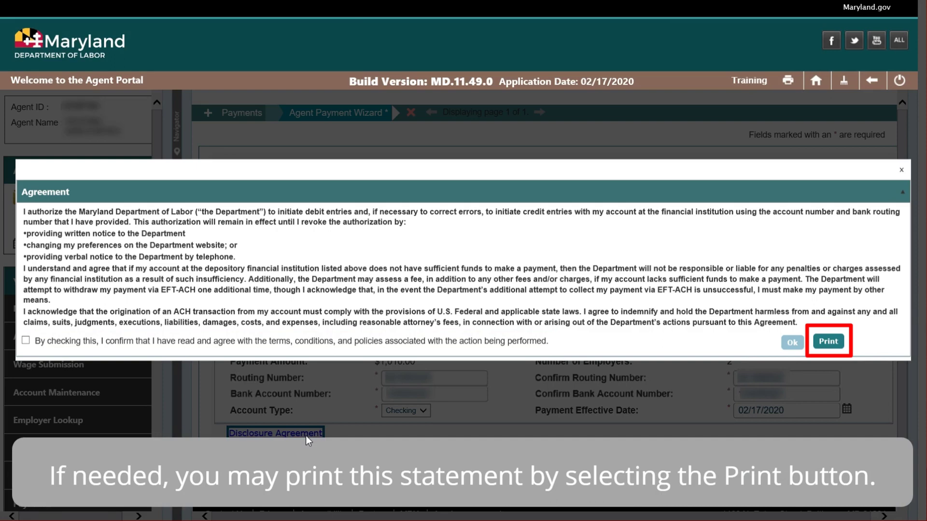
{"action": "left_click", "coordinate": [26, 341]}
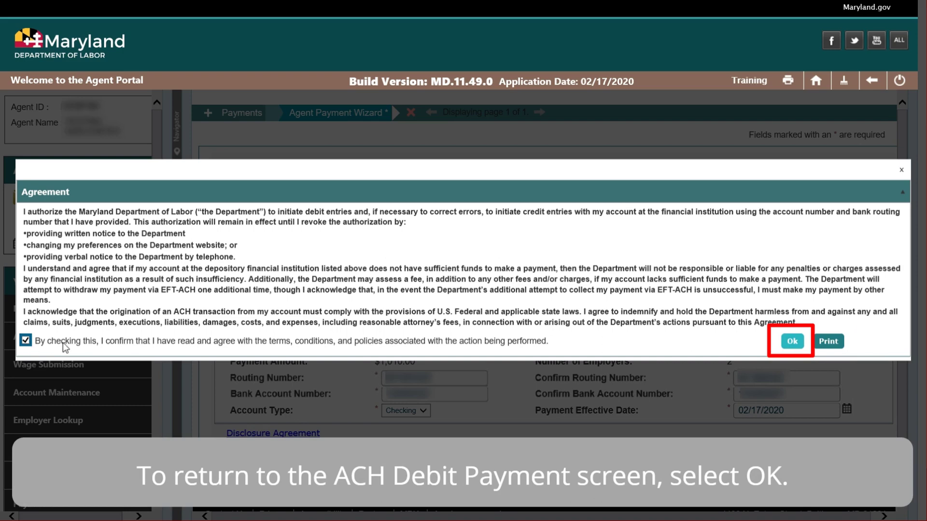
Accept the agreement, then verify and submit the $1,010.00 Checking ACH debit payment.
{"action": "left_click", "coordinate": [792, 343]}
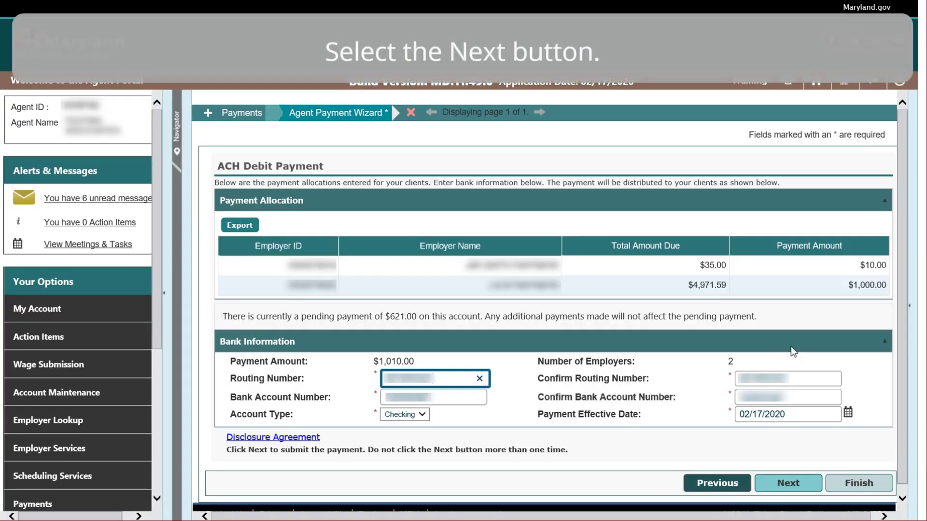
{"action": "left_click", "coordinate": [790, 479]}
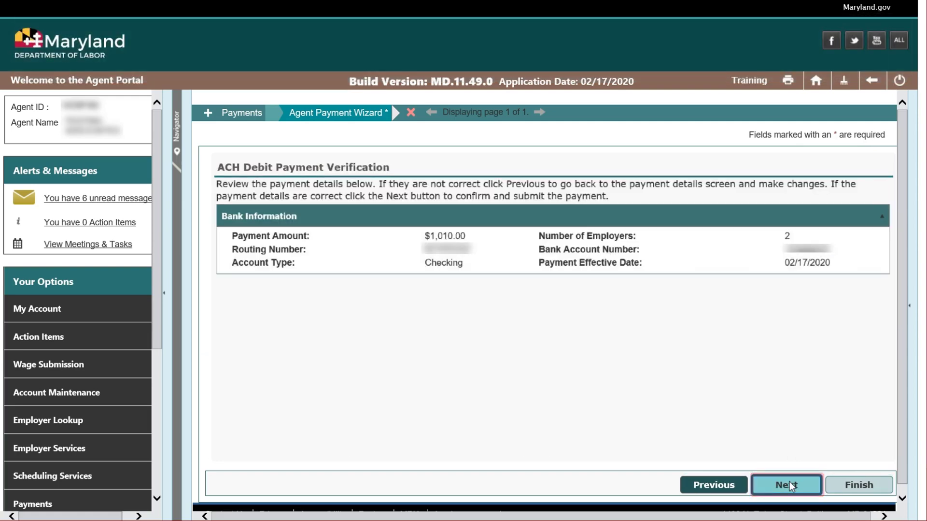
{"action": "left_click", "coordinate": [790, 481]}
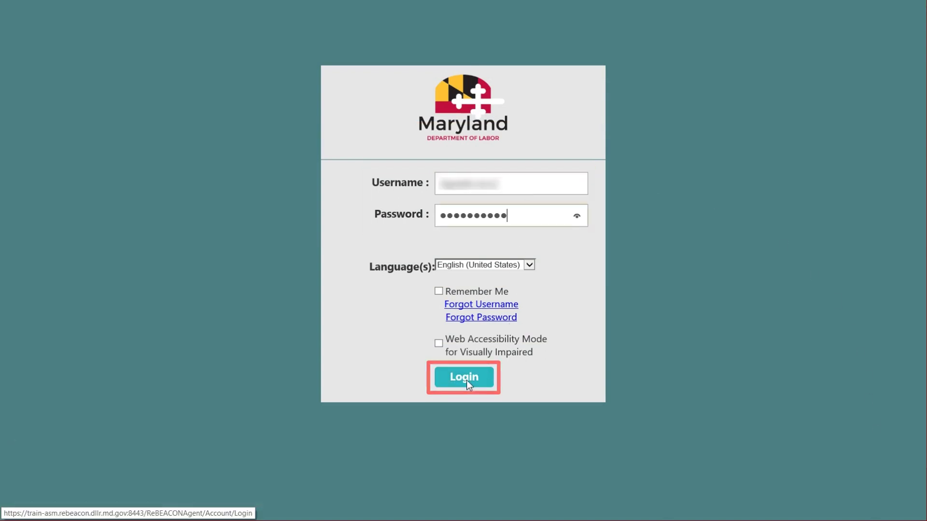
Log in, launch Make Payments, and choose Submit Payment Allocation File.
{"action": "left_click", "coordinate": [468, 379]}
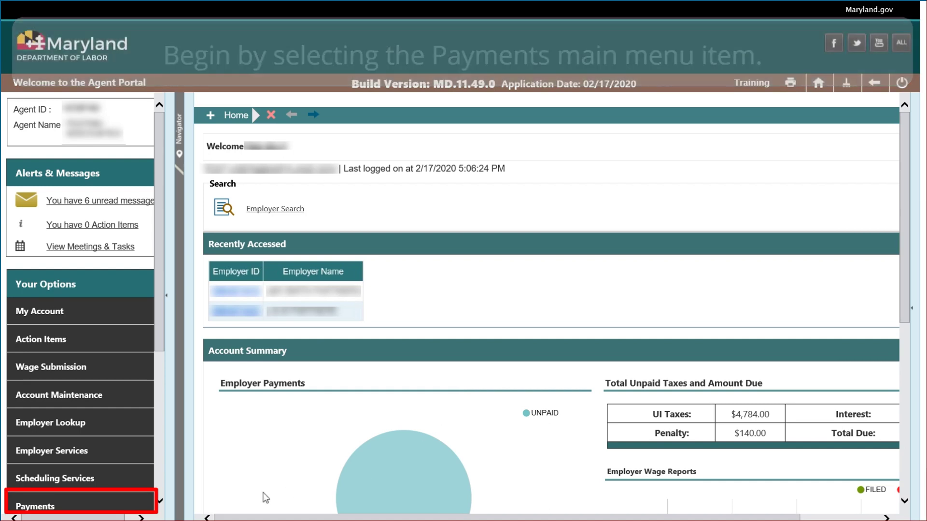
{"action": "left_click", "coordinate": [111, 507]}
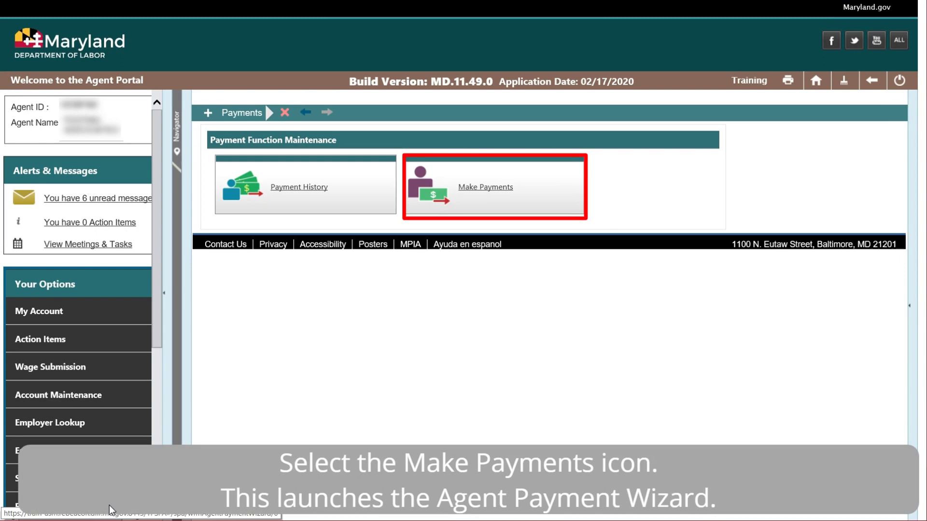
{"action": "left_click", "coordinate": [487, 193]}
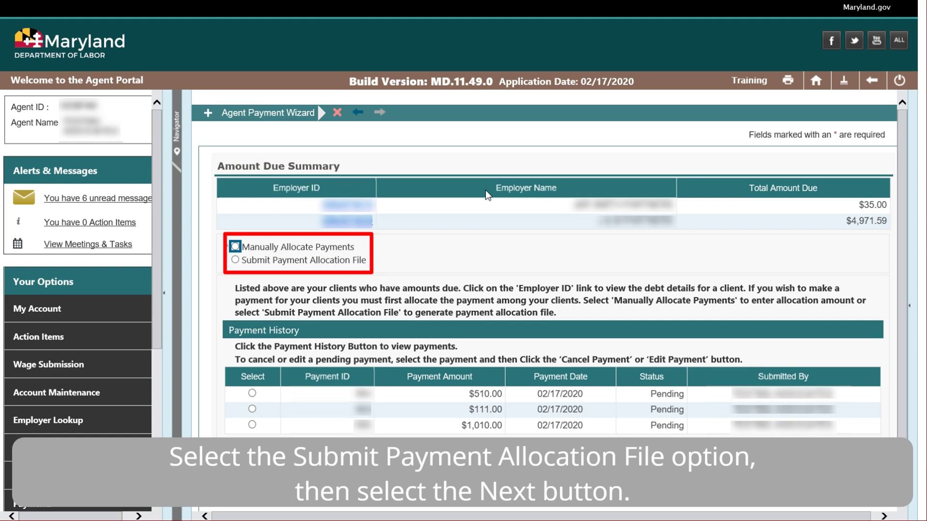
{"action": "left_click", "coordinate": [242, 259]}
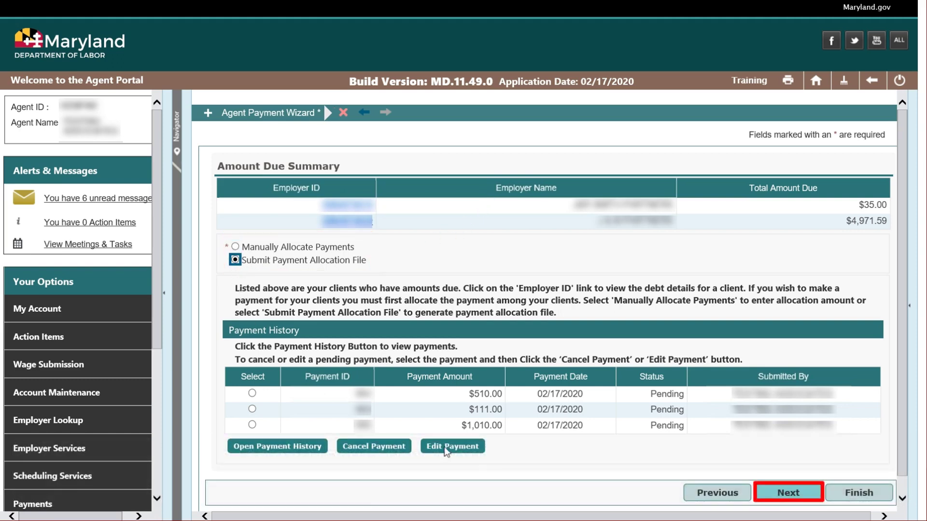
Choose the power-of-attorney-only clients file type and advance to Upload Document.
{"action": "left_click", "coordinate": [781, 491]}
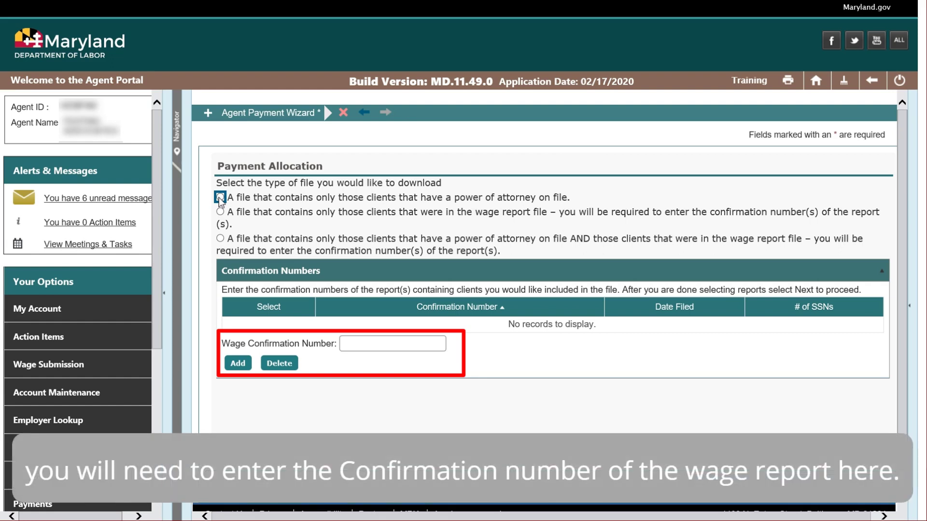
{"action": "left_click", "coordinate": [221, 198]}
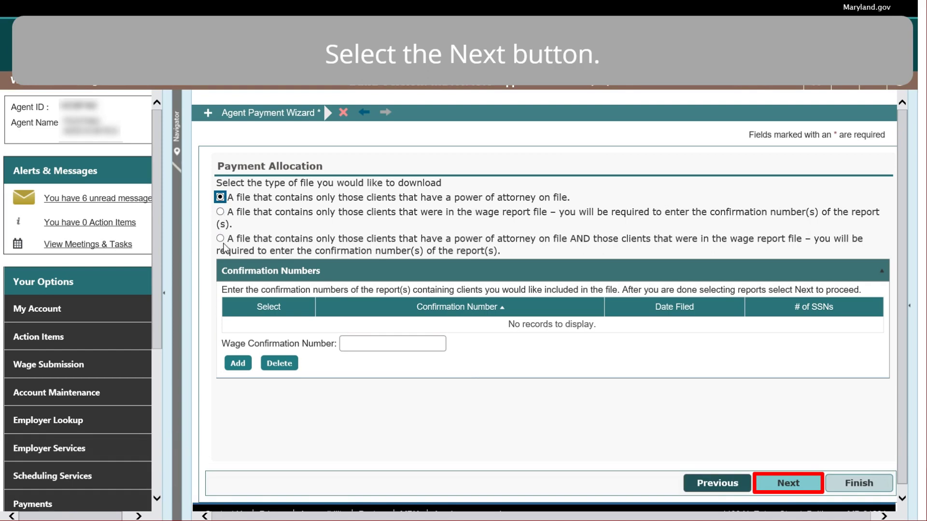
{"action": "left_click", "coordinate": [787, 487]}
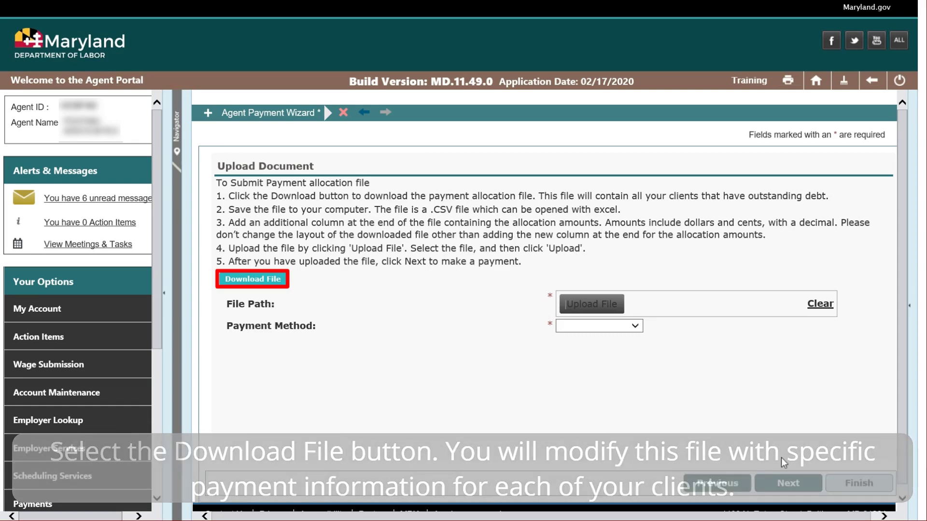
Download the allocation file, then upload the allocation CSV.
{"action": "left_click", "coordinate": [252, 282]}
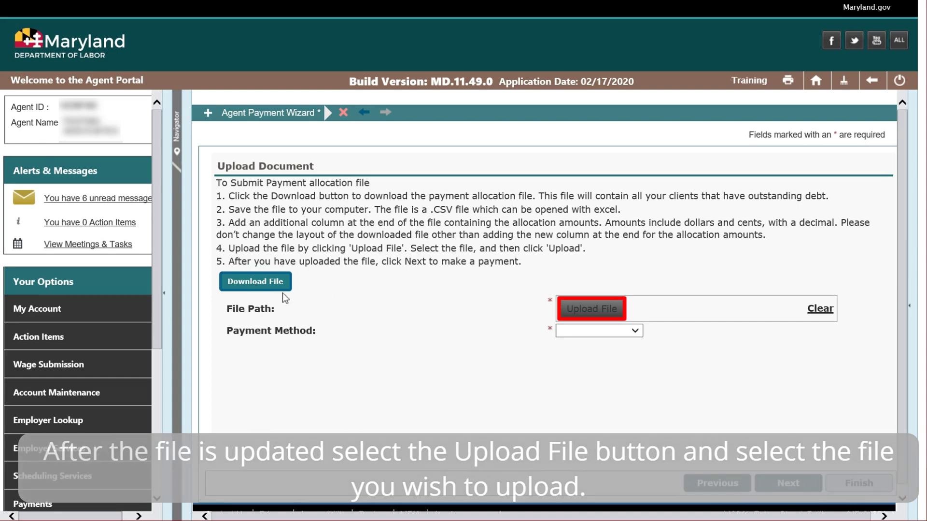
{"action": "left_click", "coordinate": [579, 309]}
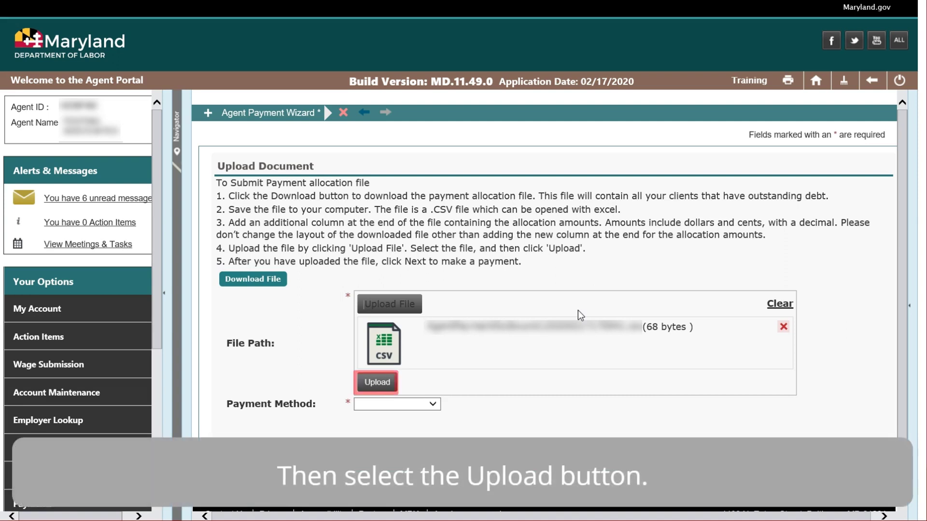
{"action": "left_click", "coordinate": [374, 383]}
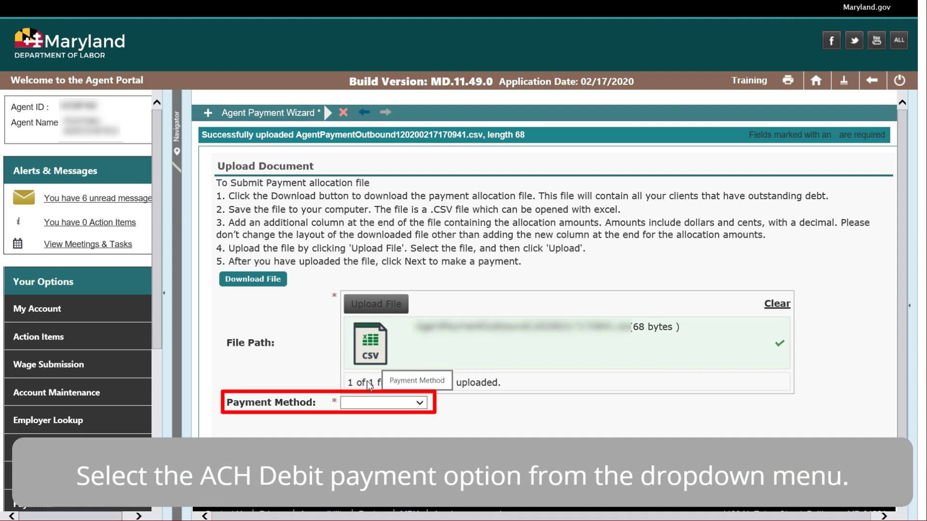
Set the payment method to ACH Debit for the $1,011.00 allocation.
{"action": "left_click", "coordinate": [419, 403]}
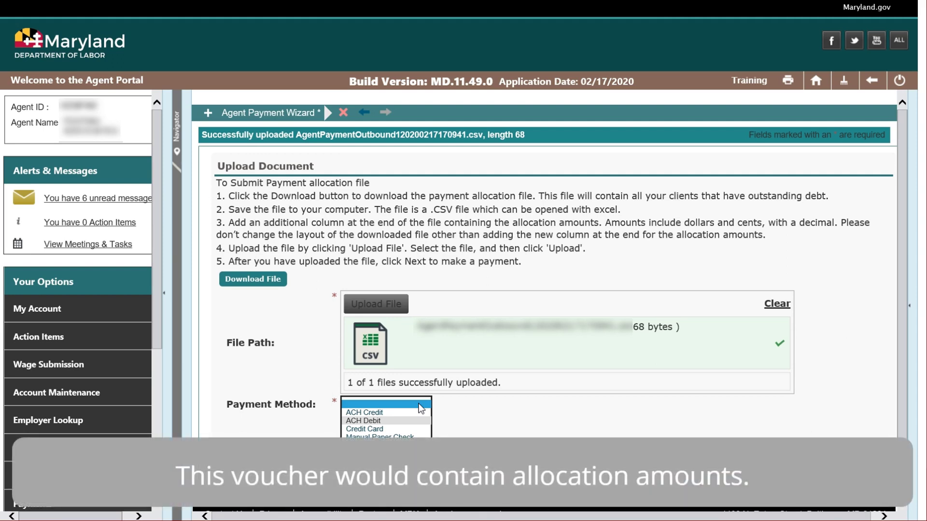
{"action": "left_click", "coordinate": [412, 421]}
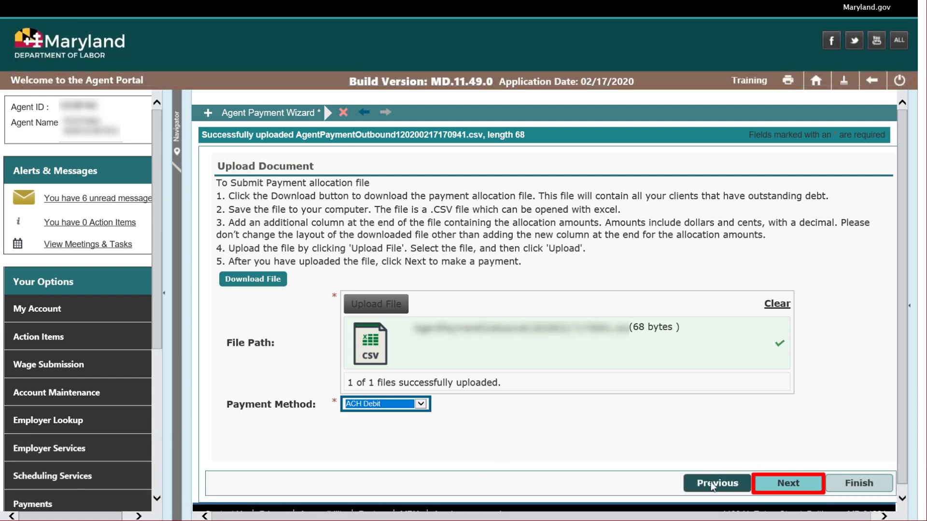
{"action": "left_click", "coordinate": [797, 483]}
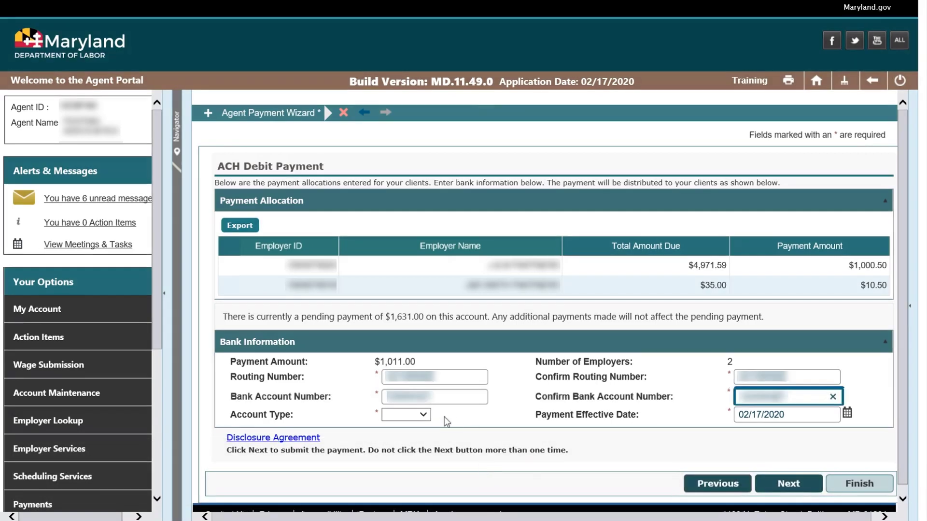
Set Account Type to Checking, accept the disclosure agreement, and submit the $1,011.00 payment.
{"action": "left_click", "coordinate": [423, 415]}
{"action": "left_click", "coordinate": [426, 425]}
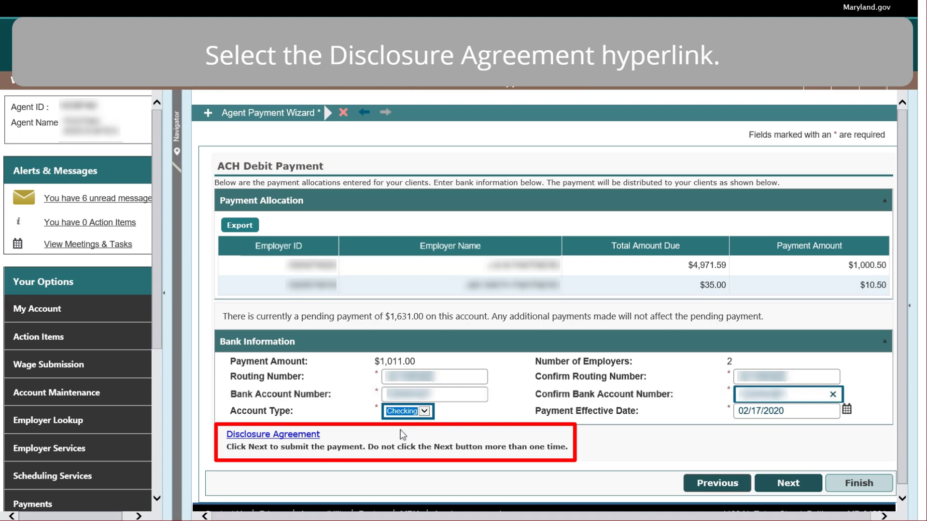
{"action": "left_click", "coordinate": [294, 435]}
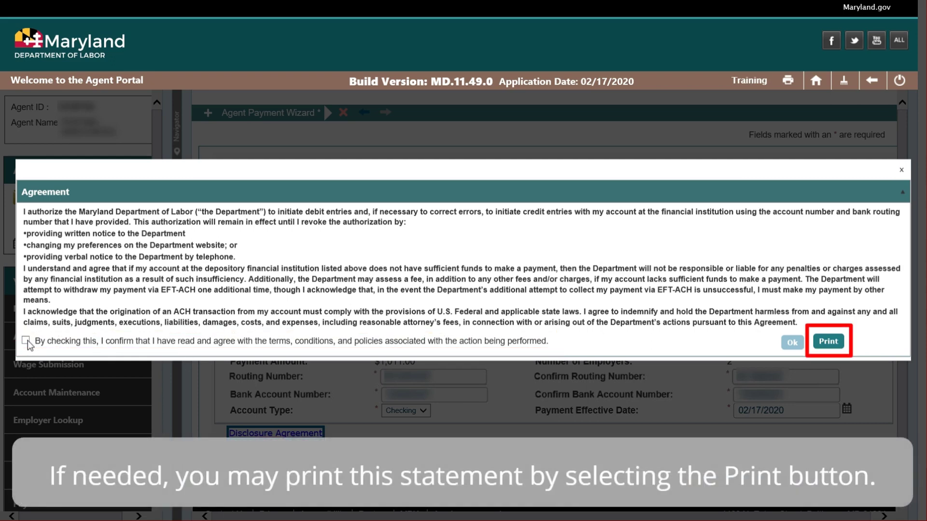
{"action": "left_click", "coordinate": [26, 341]}
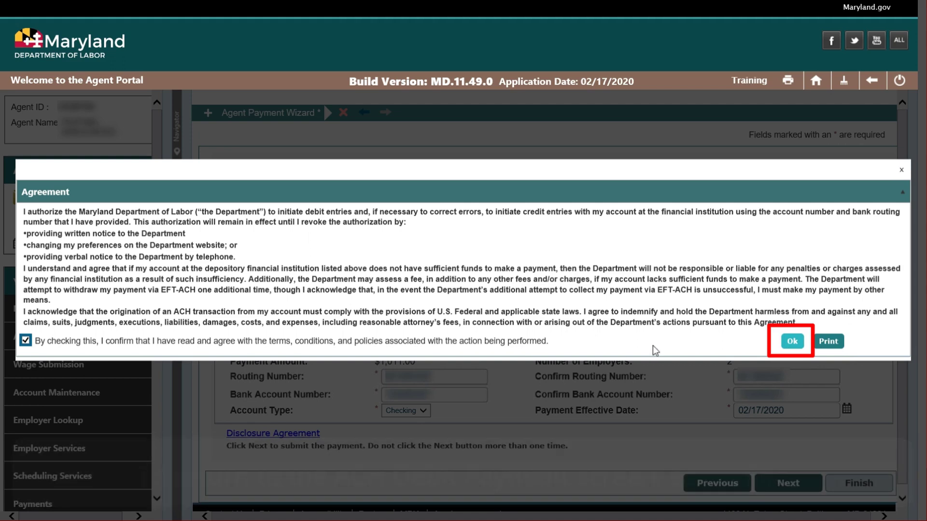
{"action": "left_click", "coordinate": [793, 342]}
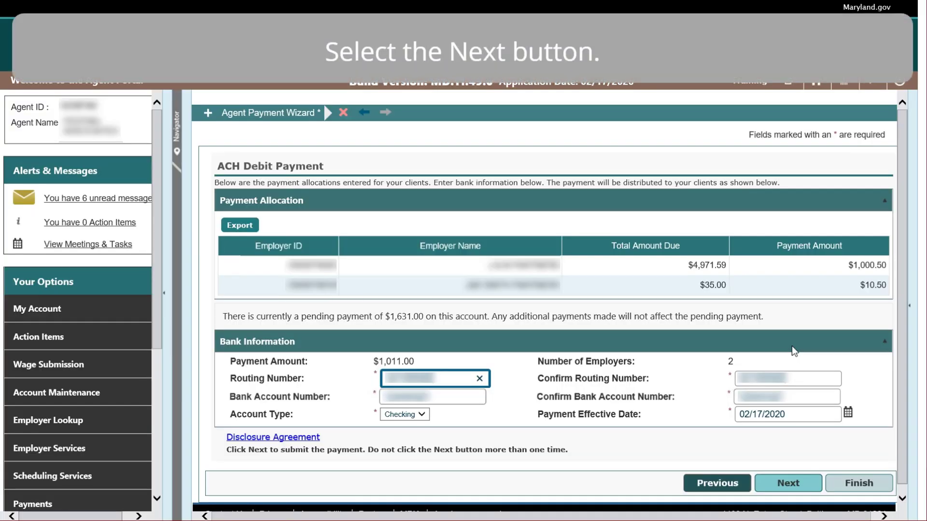
{"action": "left_click", "coordinate": [800, 486]}
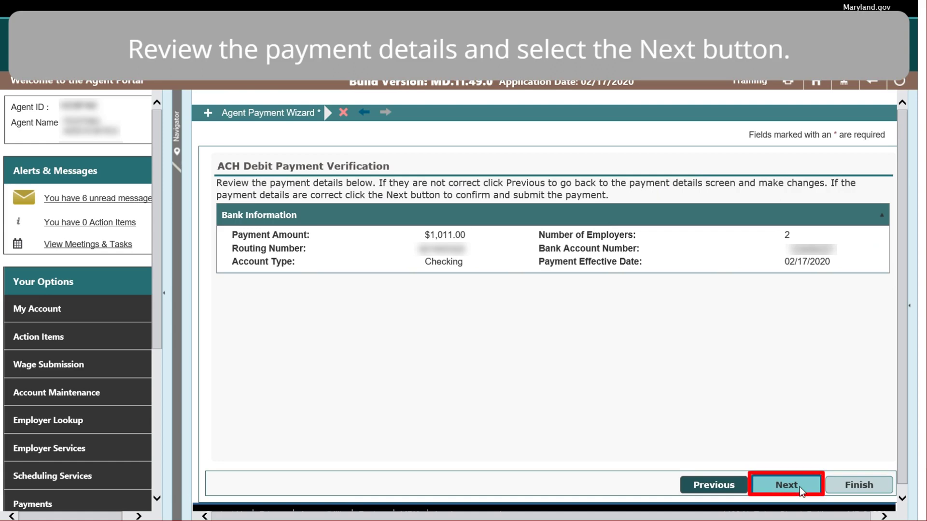
{"action": "left_click", "coordinate": [793, 491]}
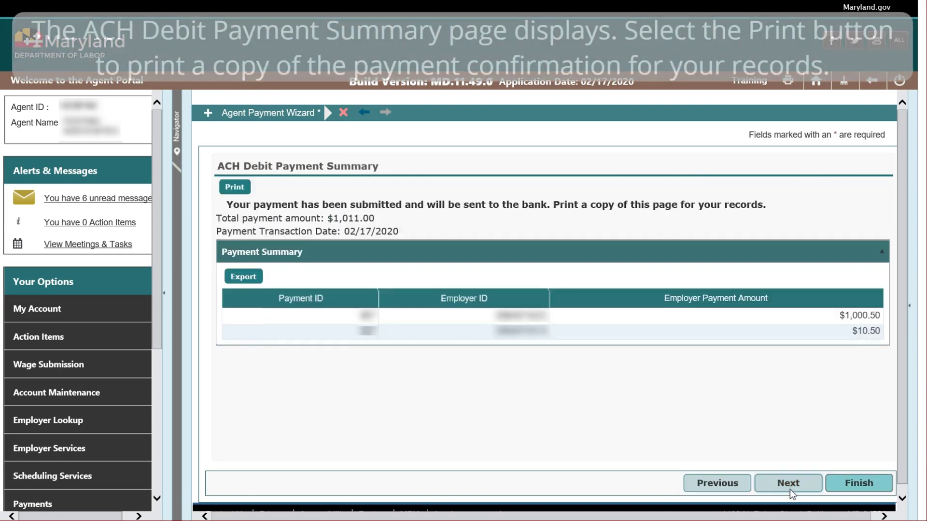